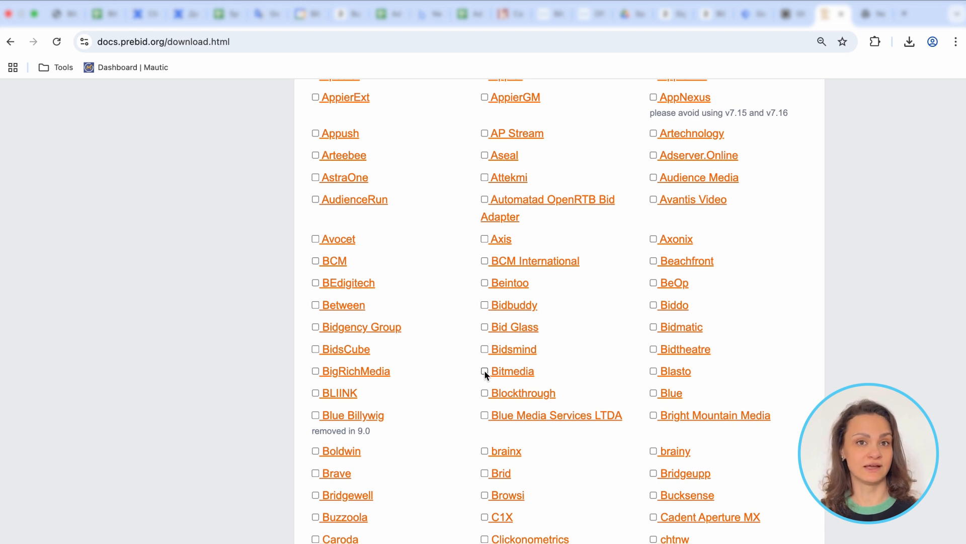
Step: Include the Bitmedia bidder adapter in the Prebid.js build, generate and download it, and check the hosted prebid9.41.0.js address
click(484, 371)
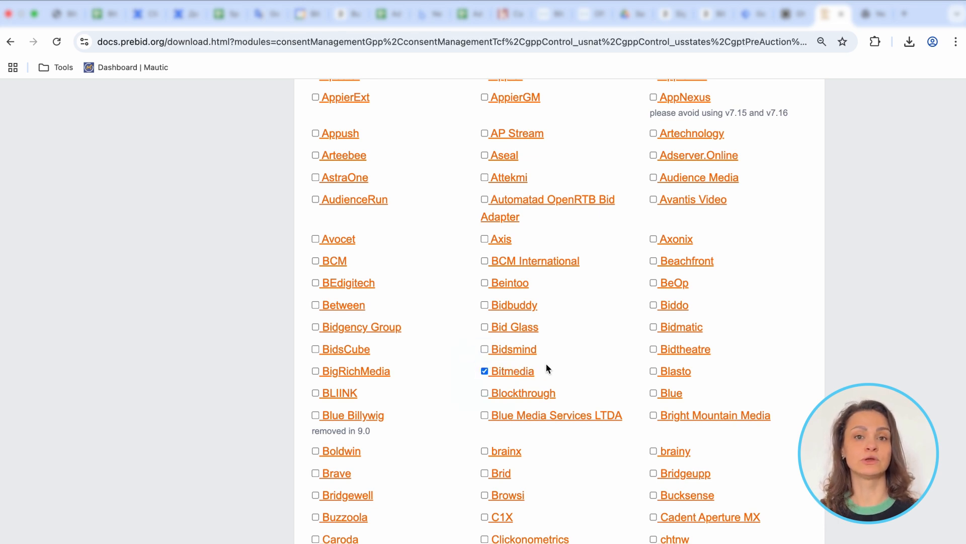
scroll(546, 363, down, 15)
scroll(545, 363, down, 20)
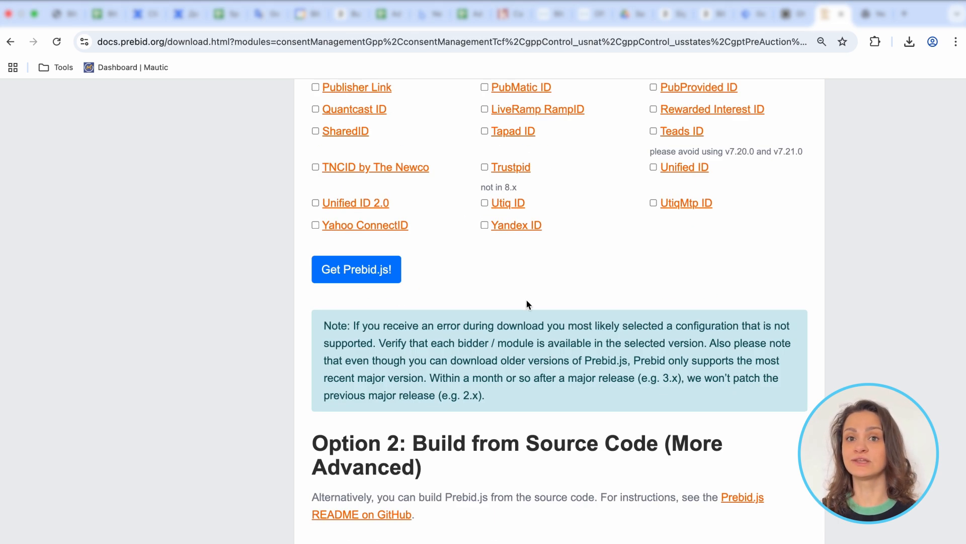
click(367, 279)
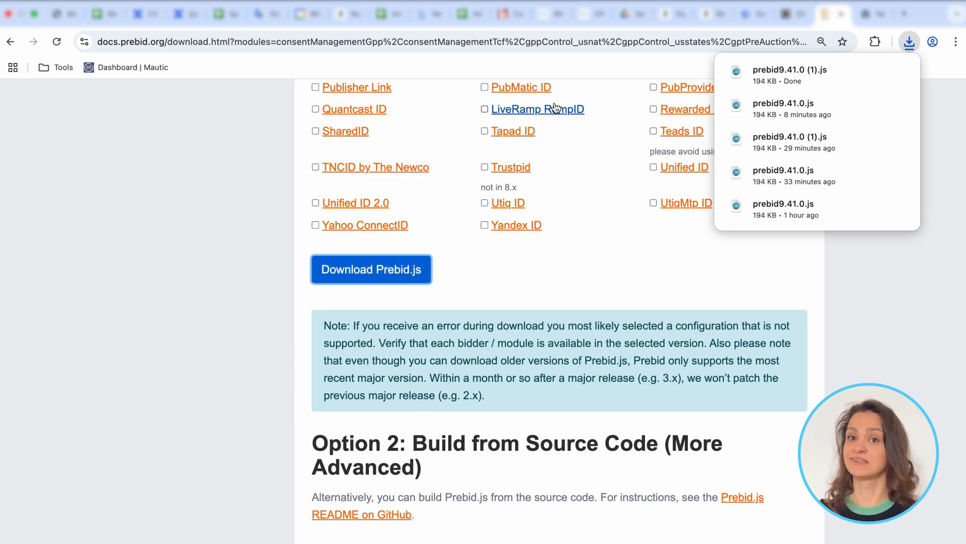
mouse_move(798, 76)
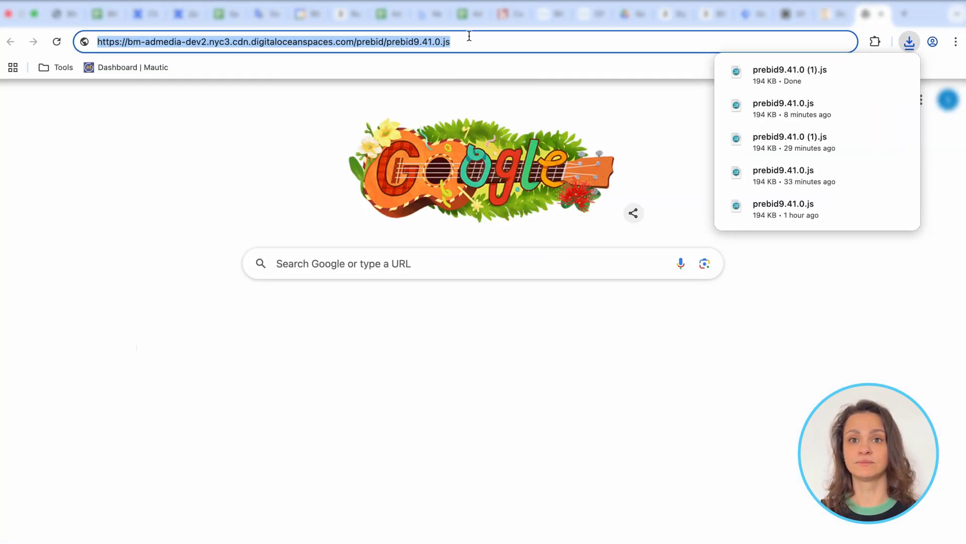
click(395, 40)
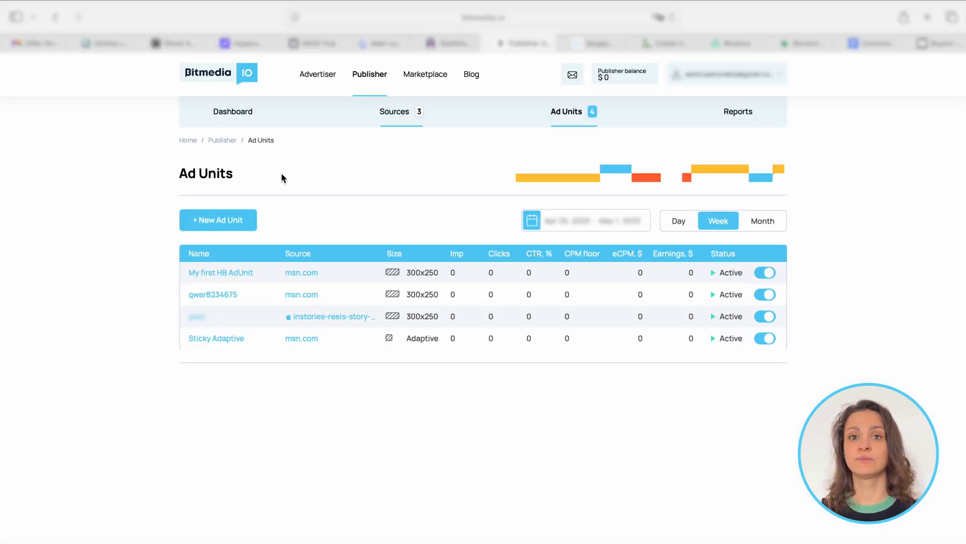
Step: In the Bitmedia publisher account, start creating an ad unit for the stopped source
click(398, 116)
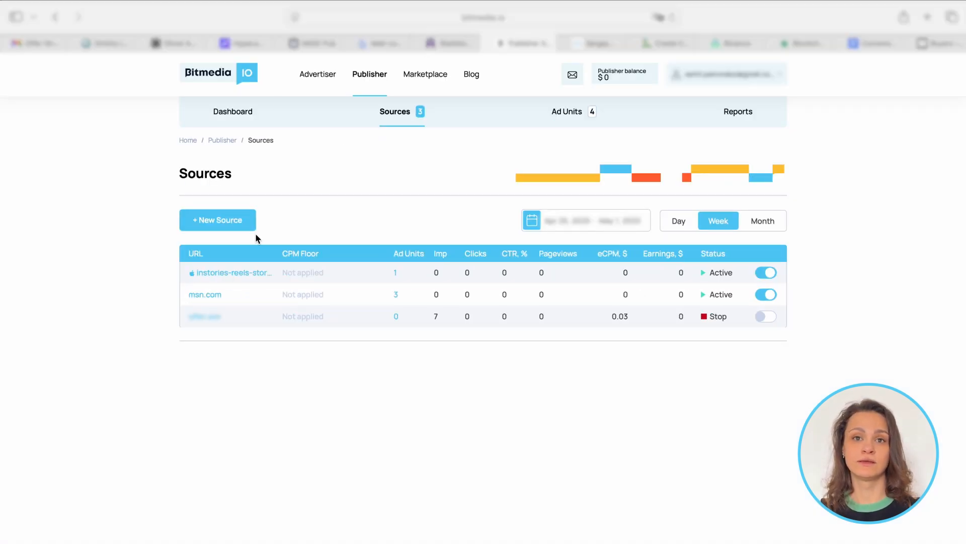
click(201, 318)
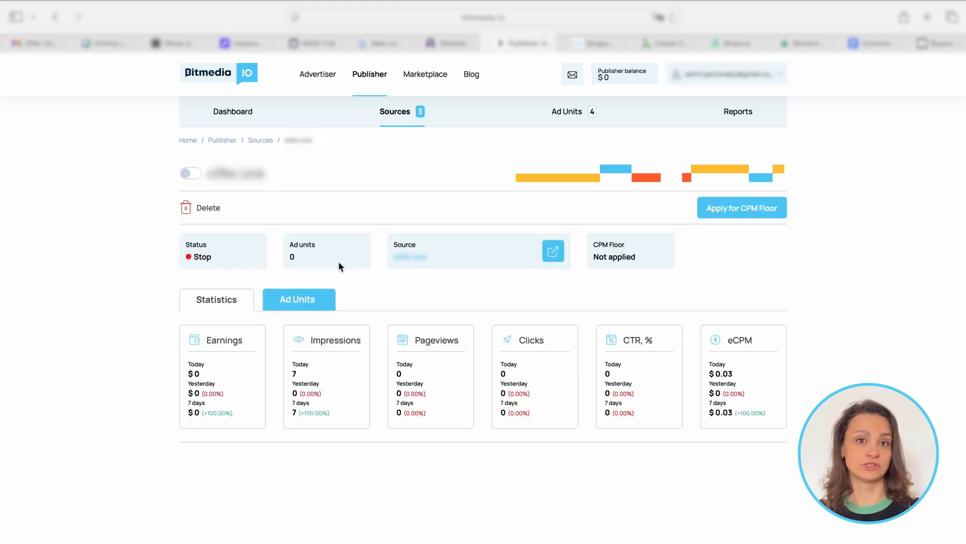
click(309, 301)
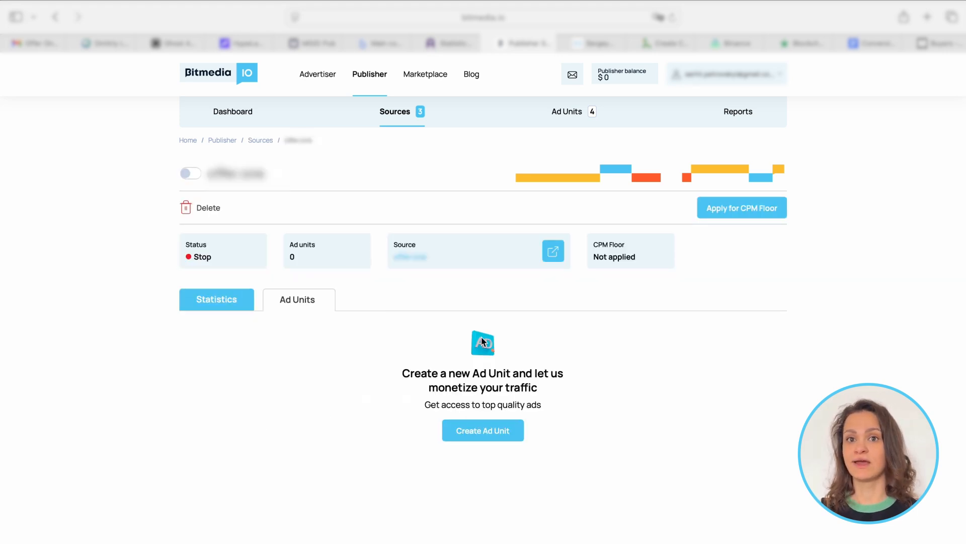
click(484, 432)
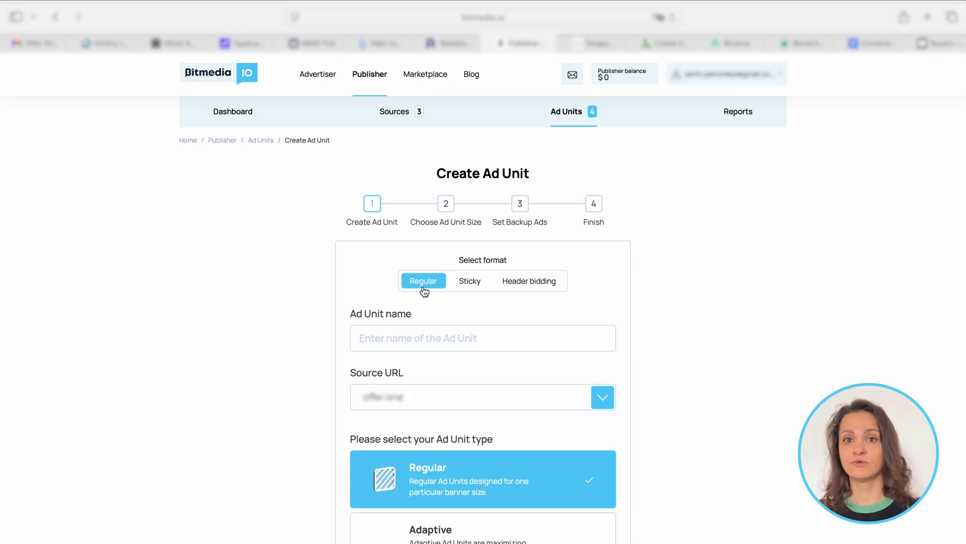
Step: Set the ad unit format to Header bidding, name it "Header Bidding AdUnit", and continue with the Regular type
click(547, 287)
click(436, 339)
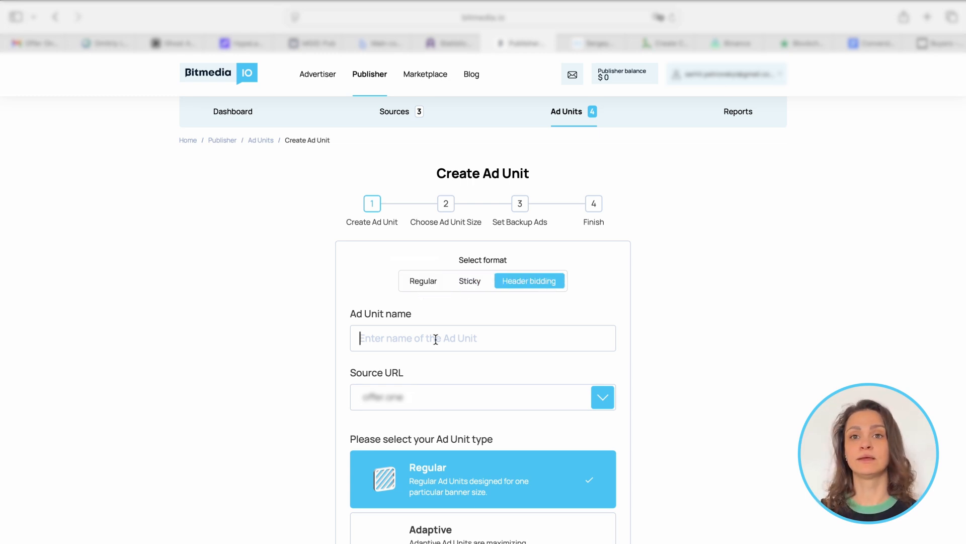
text(Header Biddi)
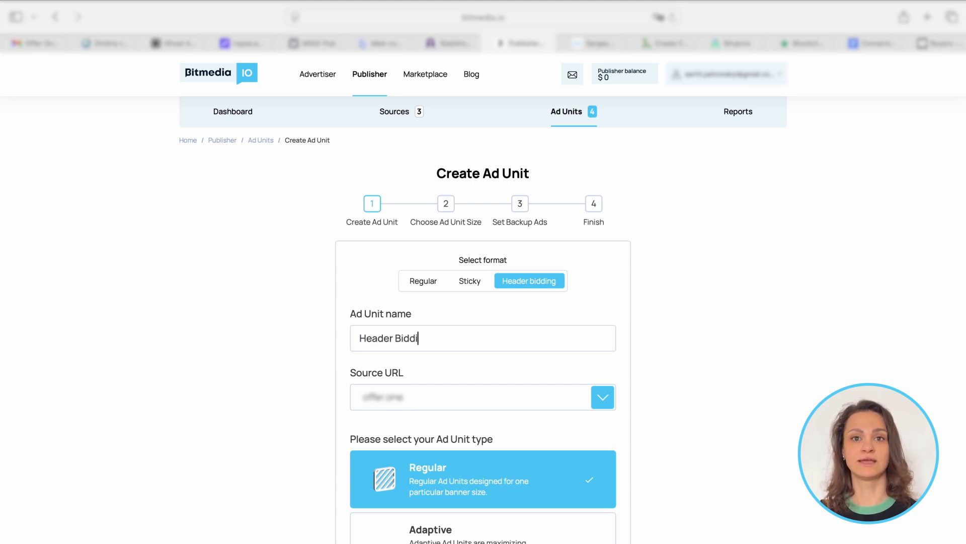
text(ng AdUnit)
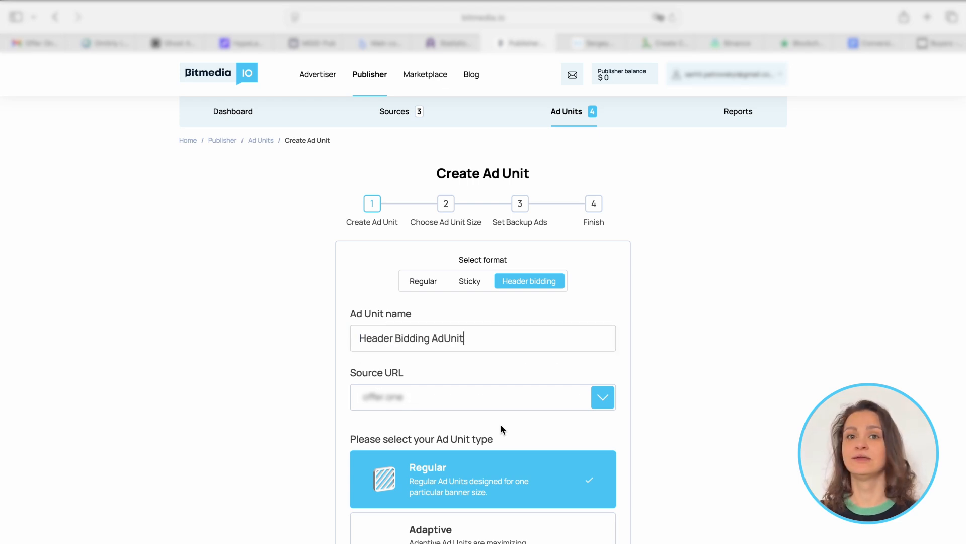
scroll(501, 424, down, 3)
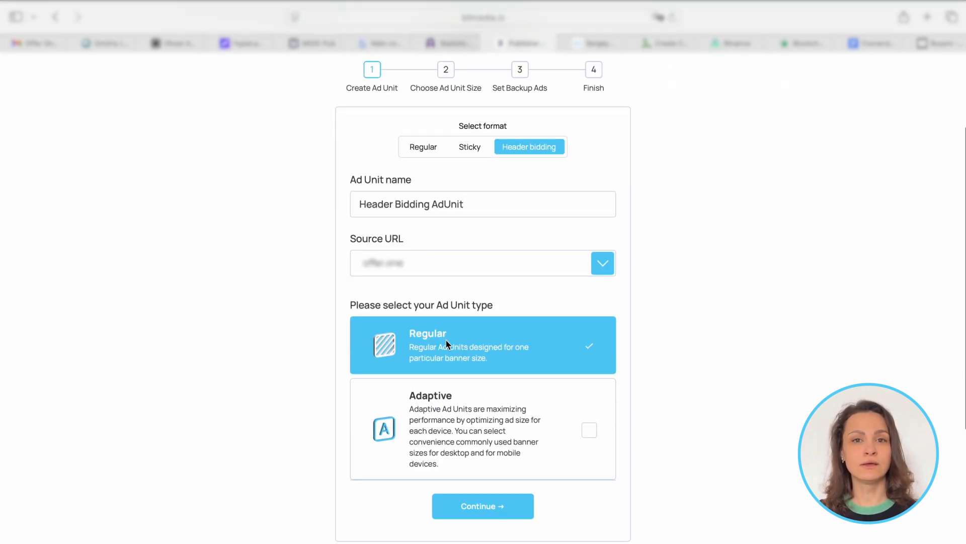
click(497, 509)
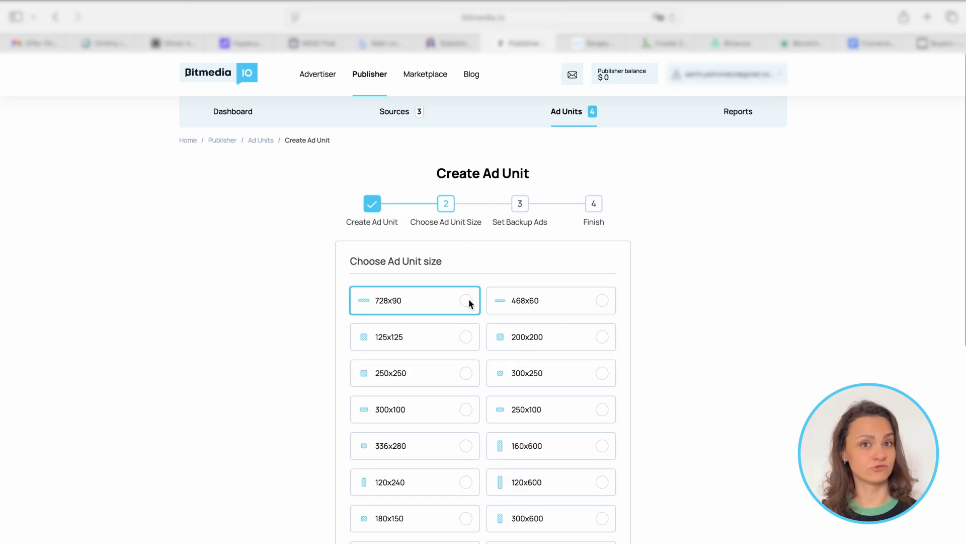
Step: Choose the 728x90 ad unit size and continue to the next stage of the setup
click(469, 300)
scroll(673, 270, down, 4)
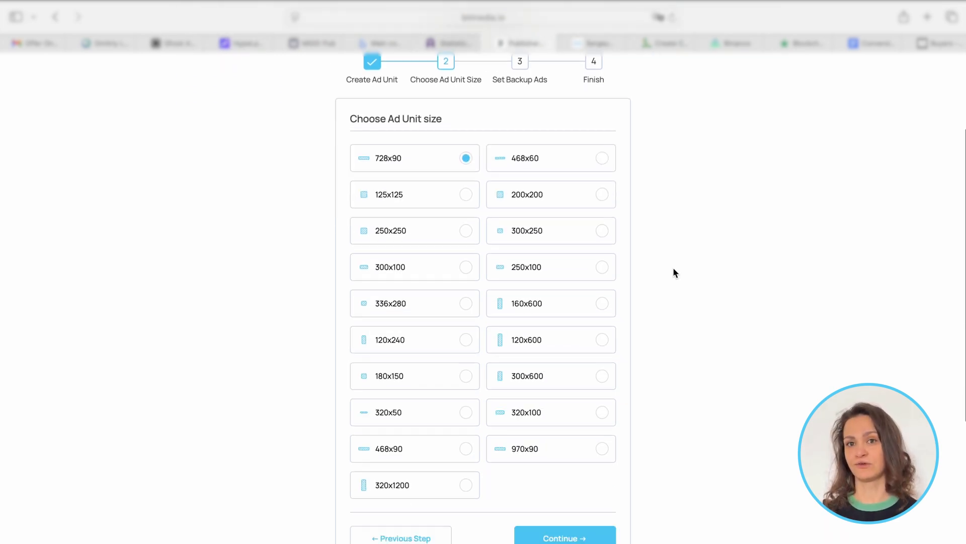
click(574, 479)
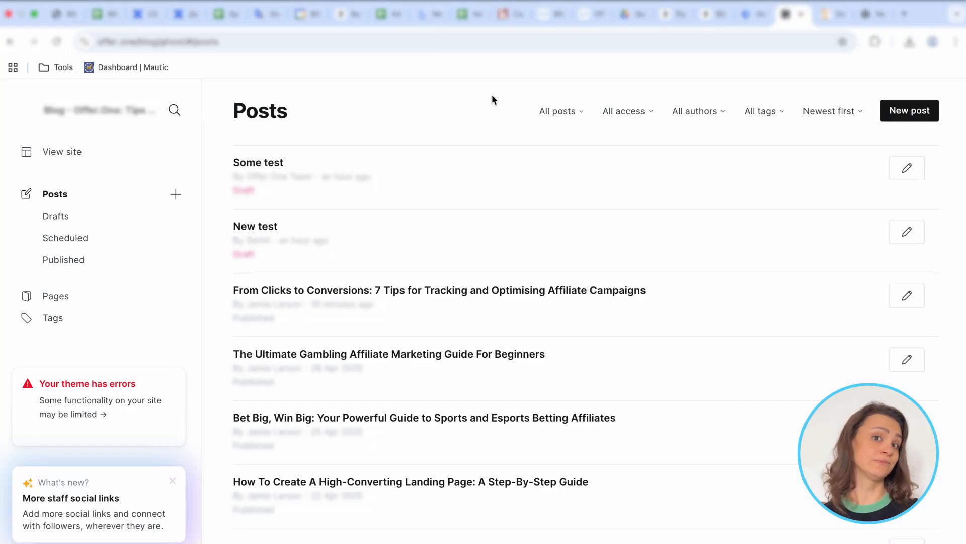
Step: In the Ghost blog admin, create a new post titled "Header Bidding Demo"
click(888, 110)
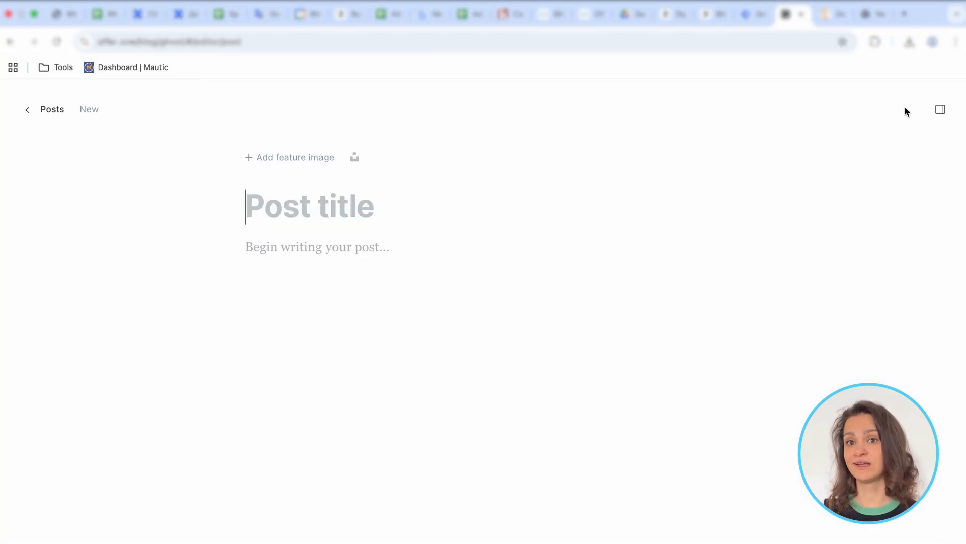
text(H)
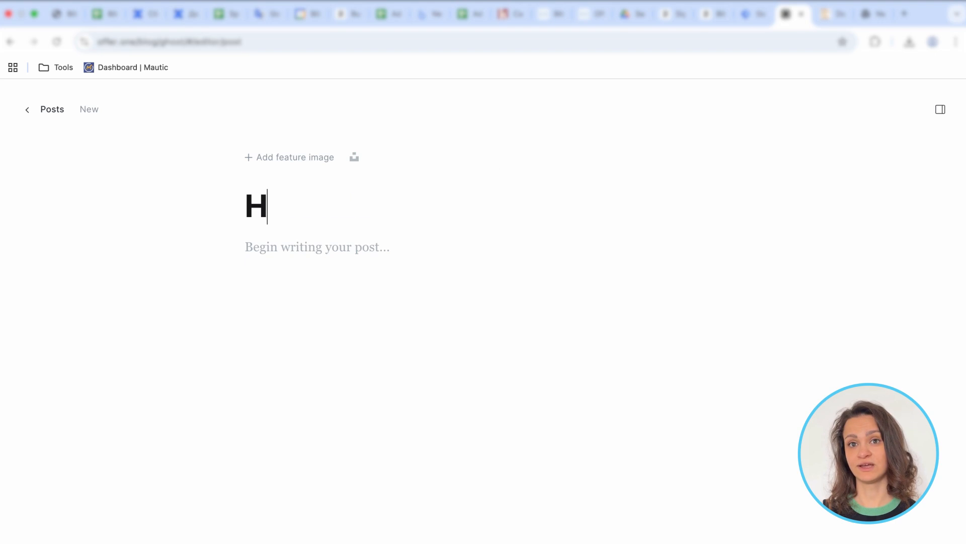
text(eader Bidding Demo)
Step: Add an HTML block to the post body containing an empty div with the id "my-ad-placement"
click(324, 252)
click(214, 246)
click(298, 330)
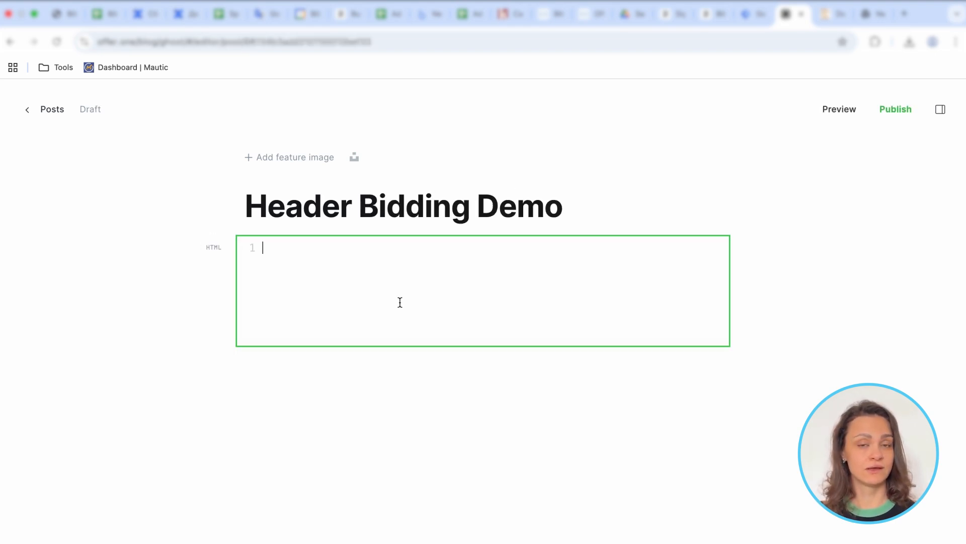
text(<div>)
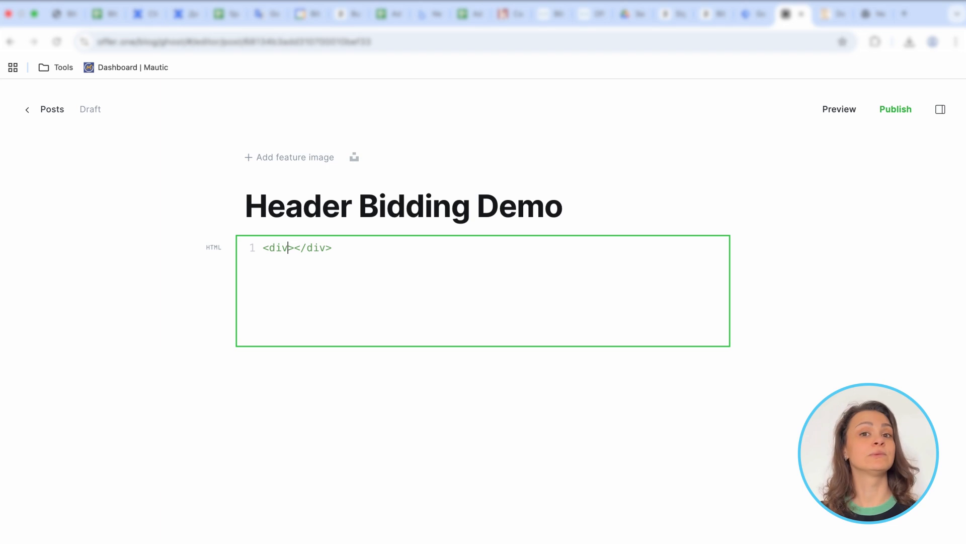
text( id=")
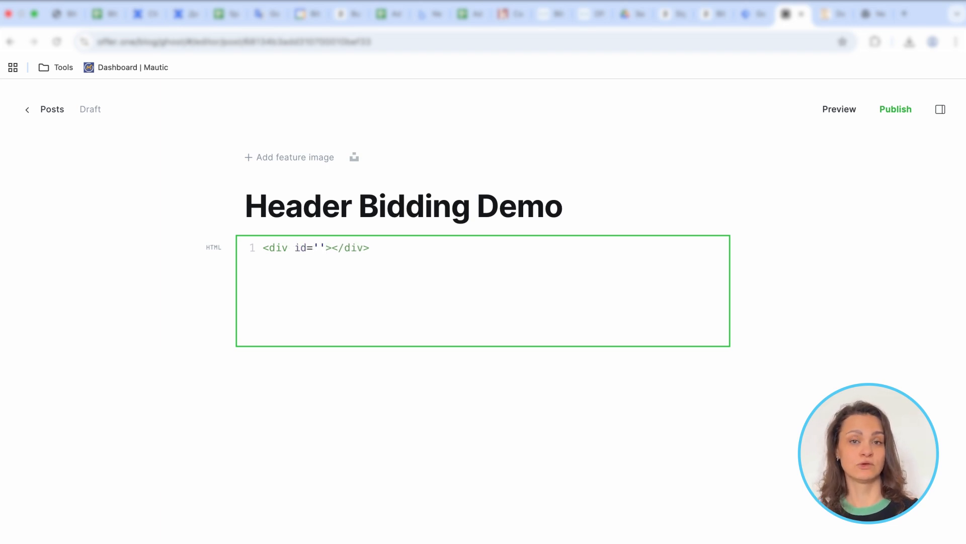
text(my-ad-placement)
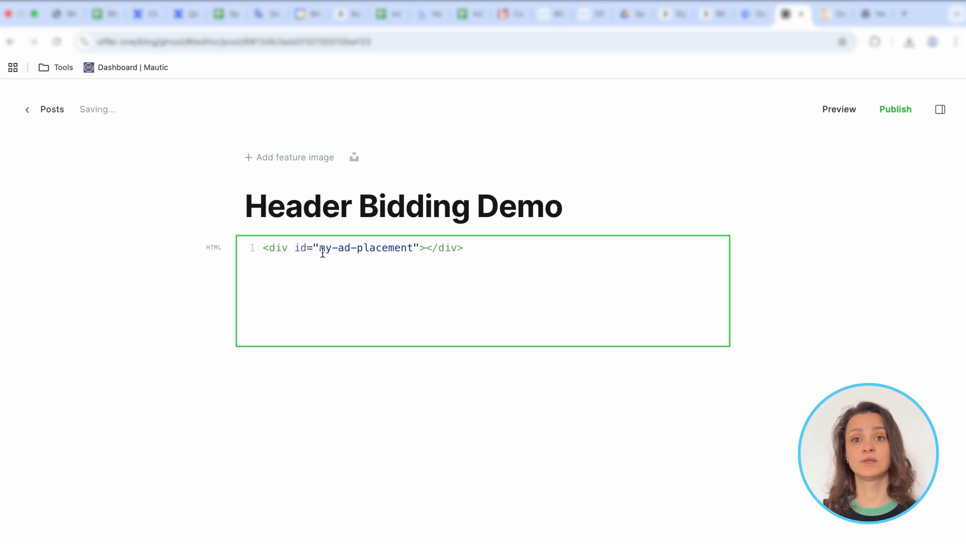
Step: Open the code injection settings of the Header Bidding Demo post
click(940, 110)
scroll(817, 354, down, 5)
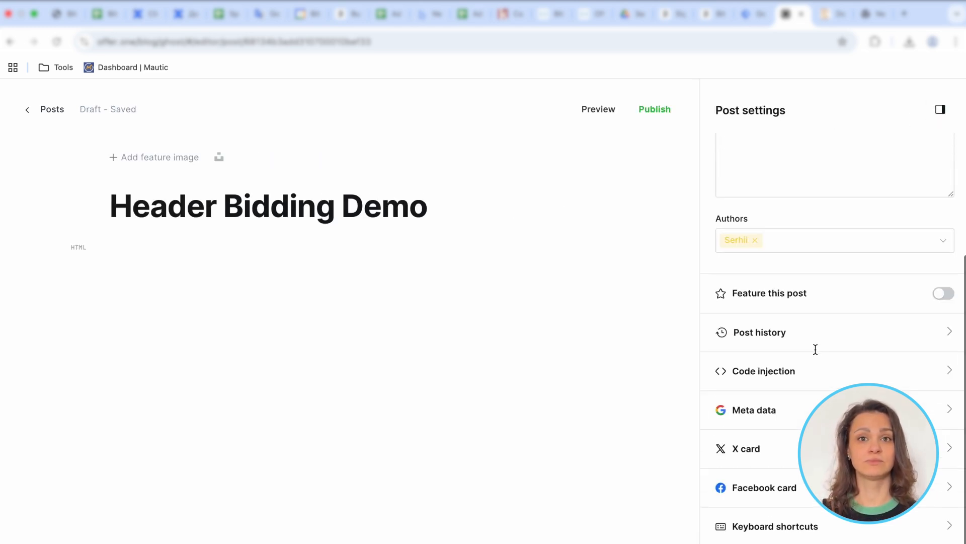
click(740, 369)
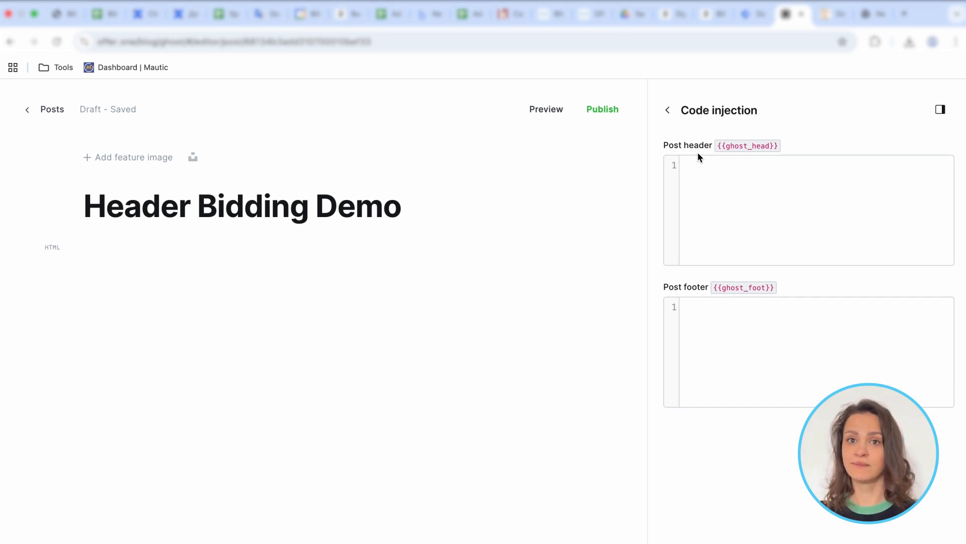
Step: Return to the Prebid download page and open the documentation of the Bitmedia bidder
key(ctrl+Tab)
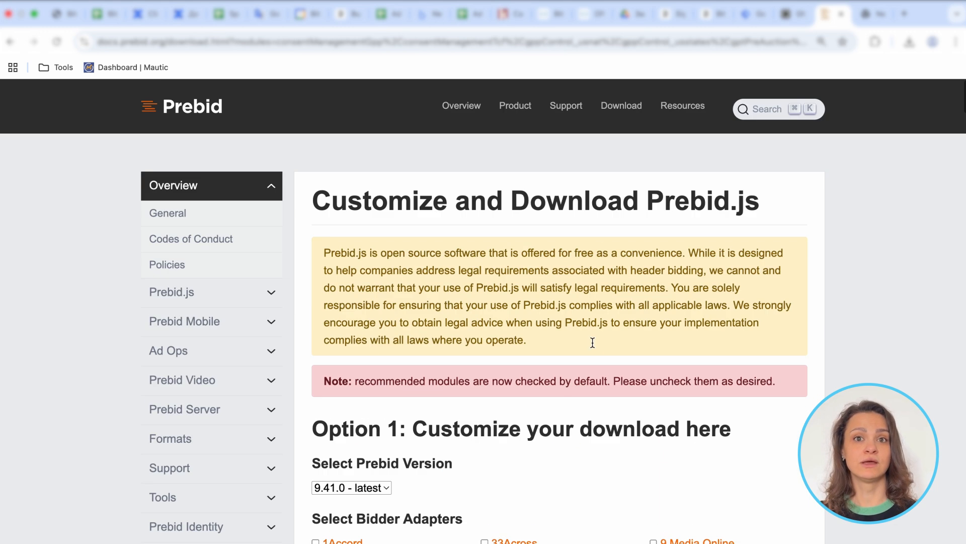
scroll(593, 346, down, 15)
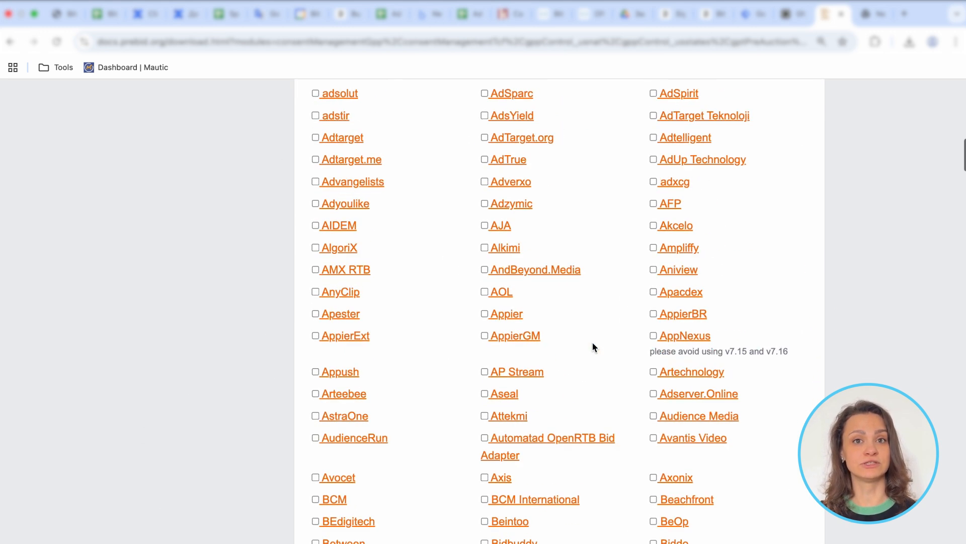
scroll(593, 346, down, 7)
click(508, 247)
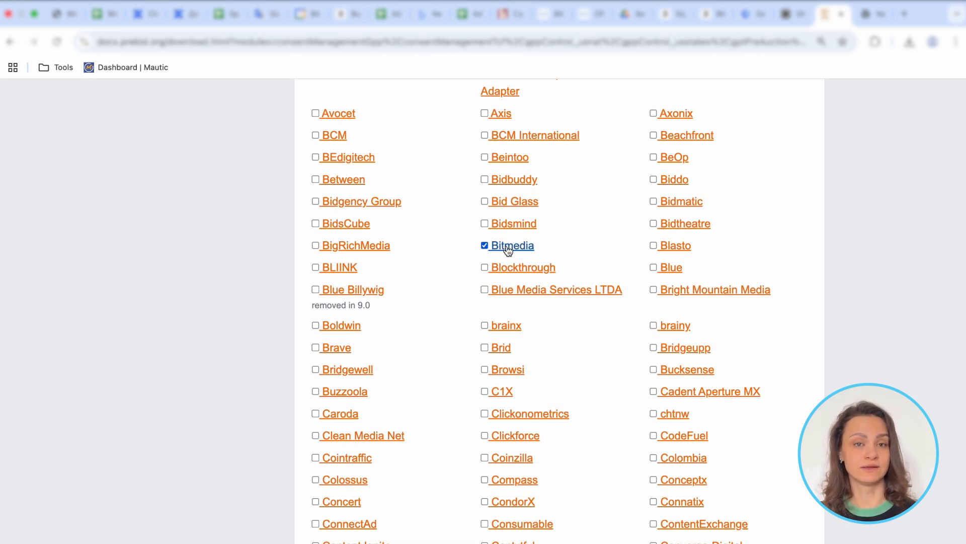
click(510, 246)
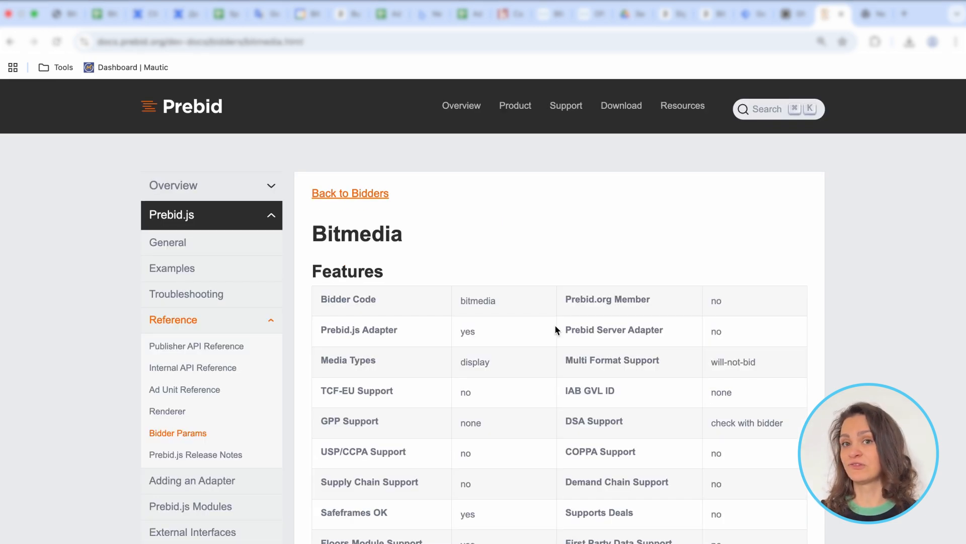
Step: Copy the script code from the Bitmedia Simple Test HTML example into the blog post's header code injection
scroll(556, 330, down, 20)
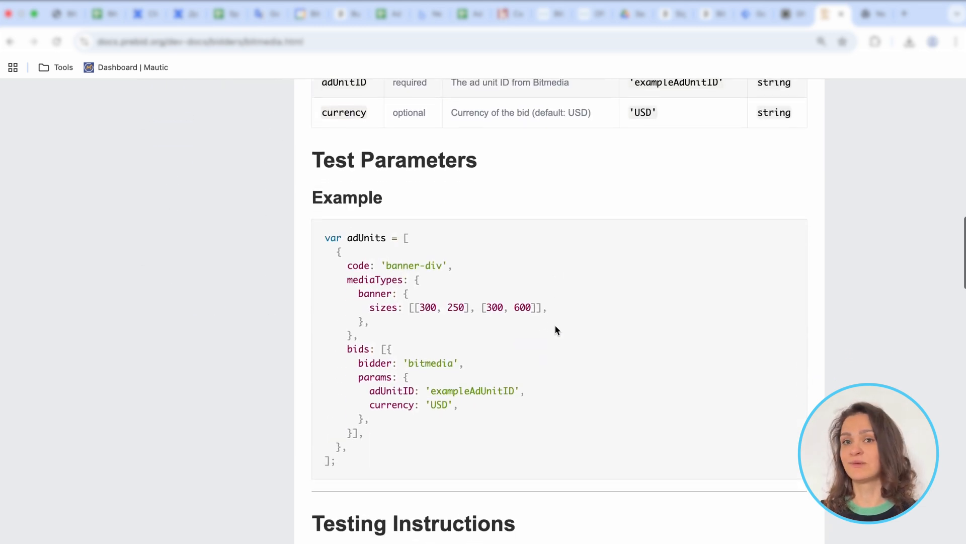
scroll(550, 242, down, 4)
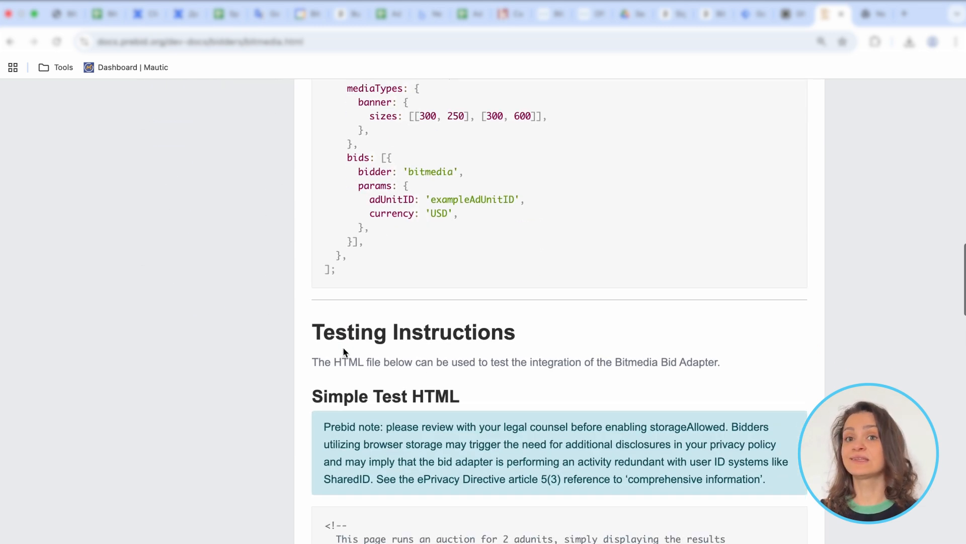
scroll(506, 351, down, 1)
scroll(506, 351, up, 2)
drag(383, 257, 476, 262)
scroll(513, 412, down, 5)
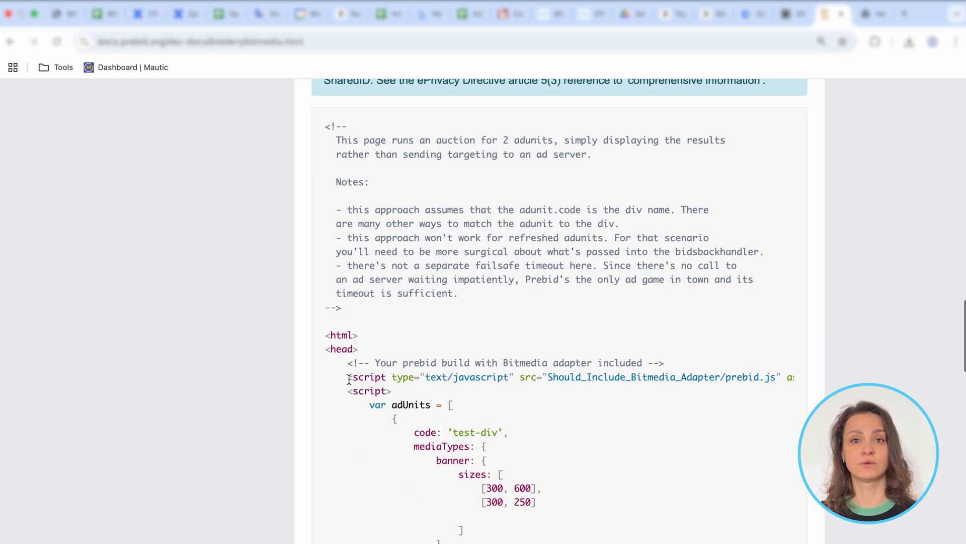
drag(348, 378, 403, 542)
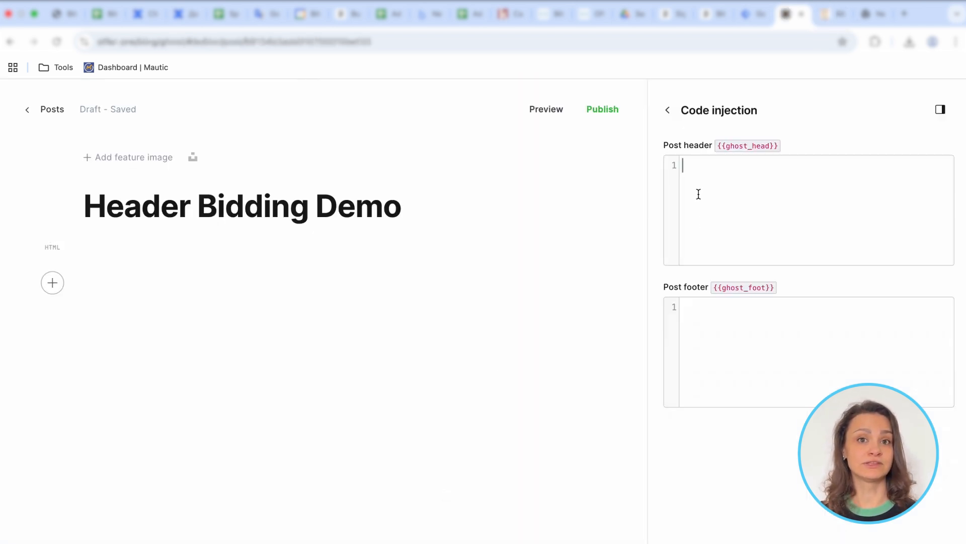
key(super+v)
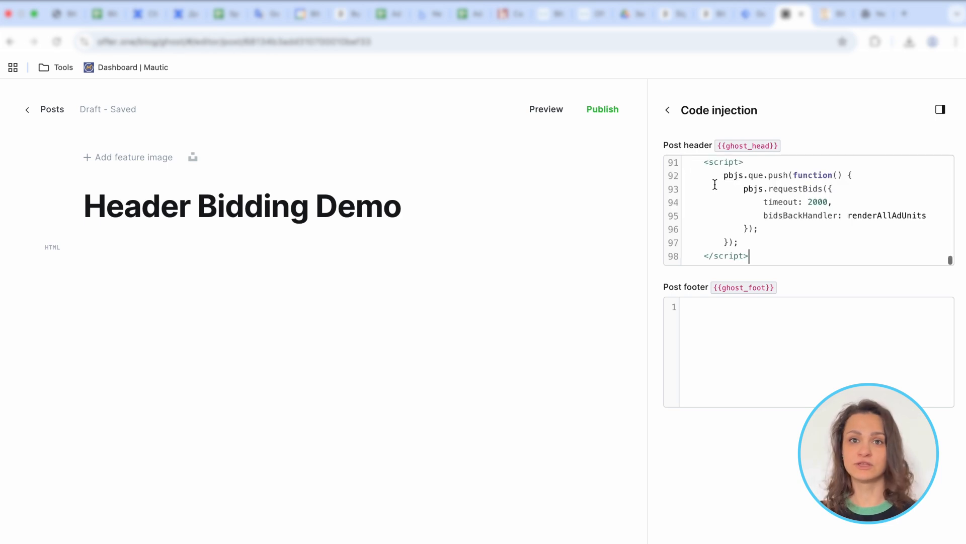
key(super+Up)
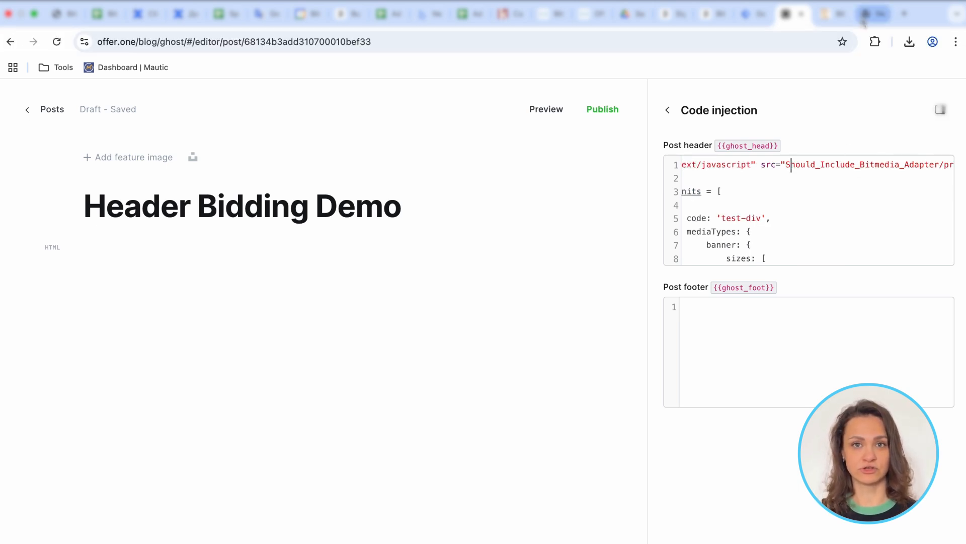
click(870, 13)
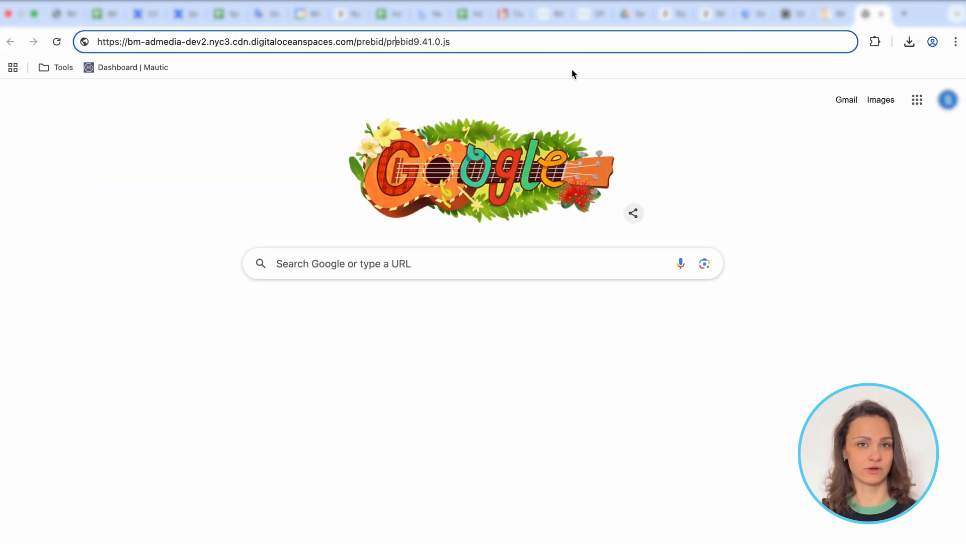
key(super+a)
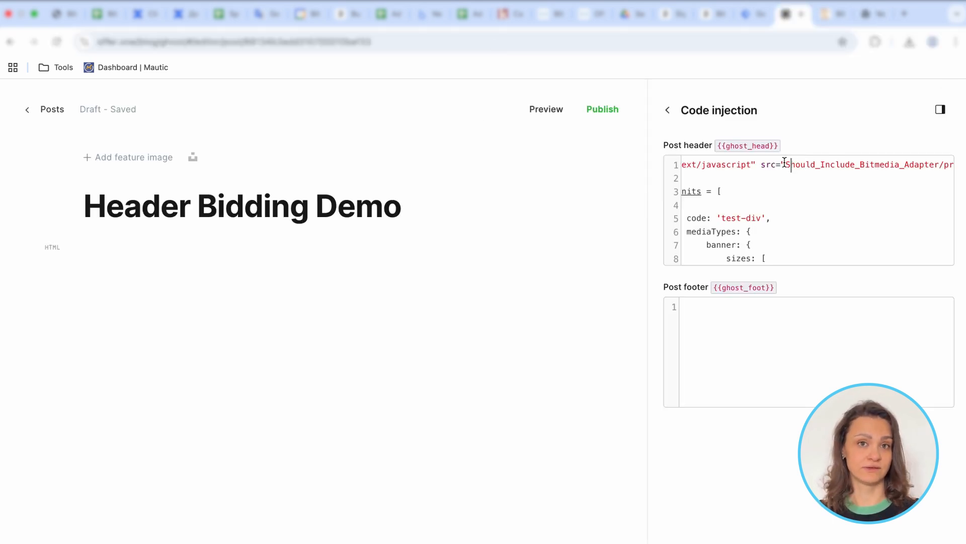
click(786, 163)
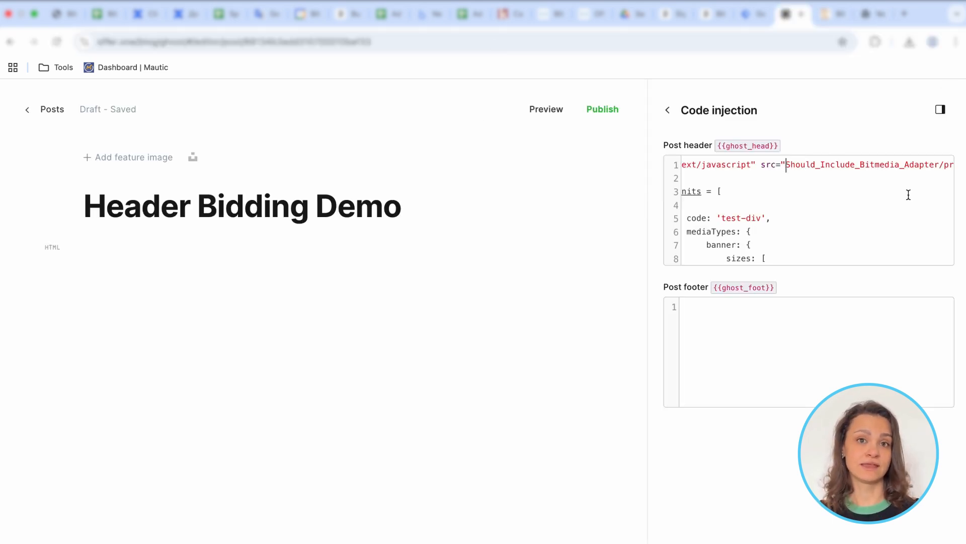
key(shift+super+Right)
key(shift+Left)
key(shift+Left)
key(shift+Left)
key(shift+Left)
key(shift+Left)
key(shift+Left)
key(shift+Left)
key(shift+Left)
key(shift+Left)
key(shift+Left)
key(shift+Left)
key(shift+Left)
key(shift+Left)
key(shift+Left)
key(shift+Left)
key(shift+Left)
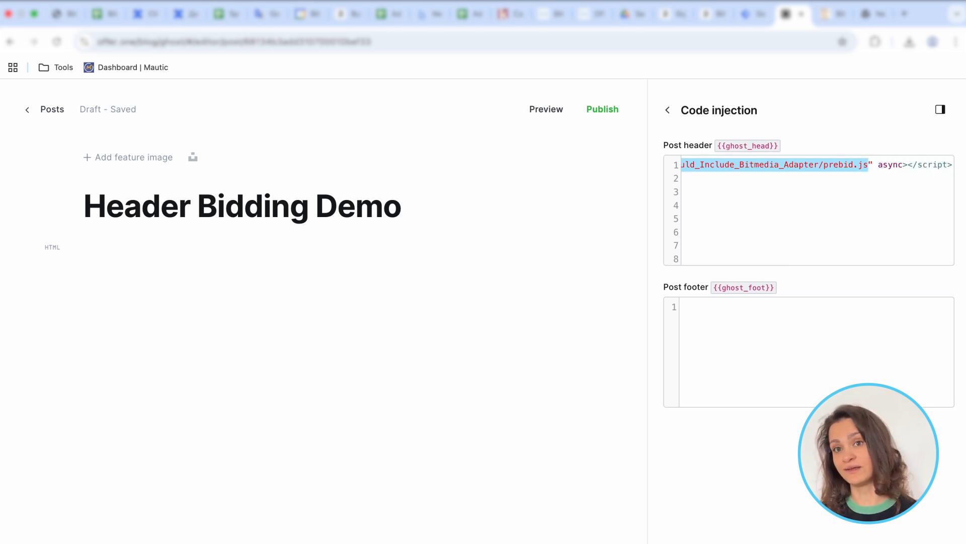
key(super+v)
key(super+Left)
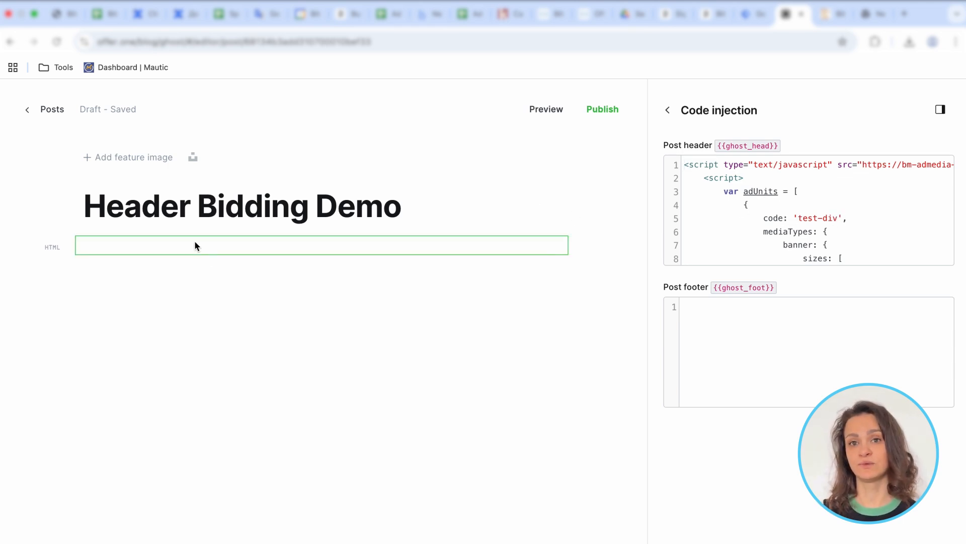
Step: Copy the div id "my-ad-placement" from the post's HTML block into the first ad unit's code value, replacing 'test-div'
click(220, 255)
click(220, 254)
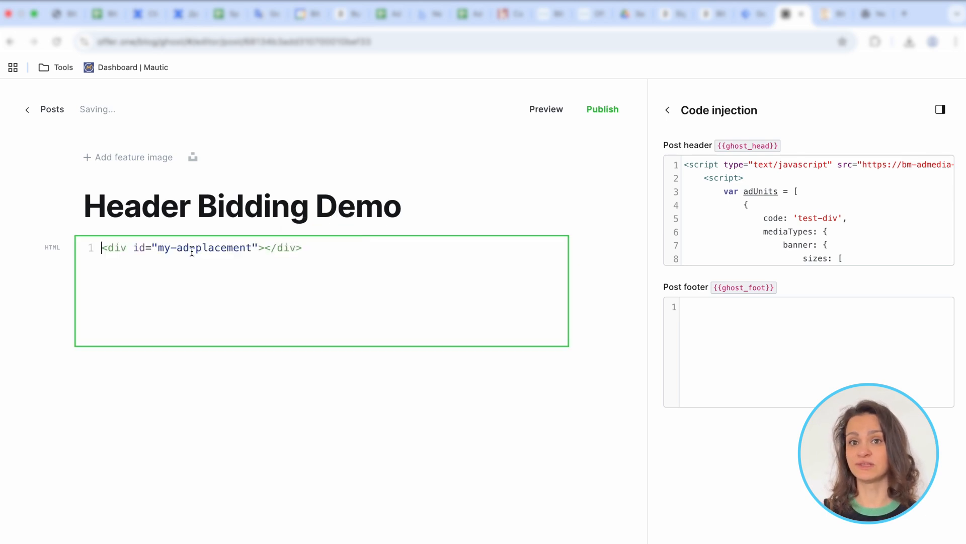
drag(158, 248, 252, 250)
key(super+c)
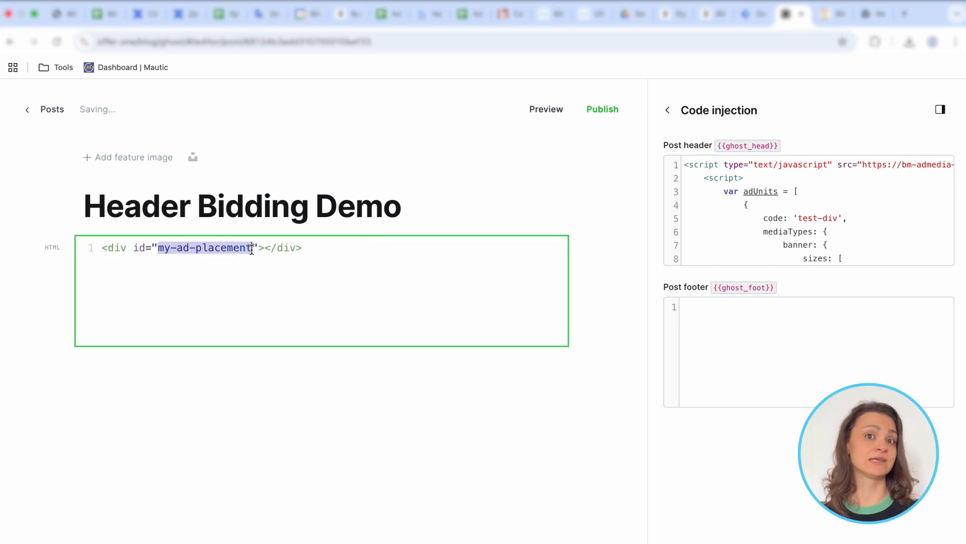
click(795, 210)
drag(799, 218, 840, 218)
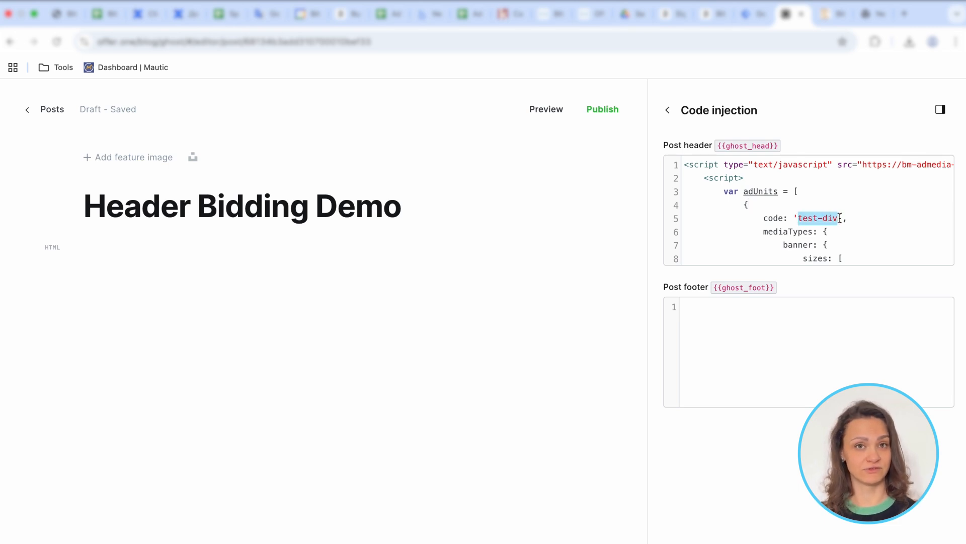
key(super+v)
Step: Replace the first ad unit's banner sizes with the single size [728, 90] taken from the Bitmedia ad unit code
scroll(792, 184, down, 3)
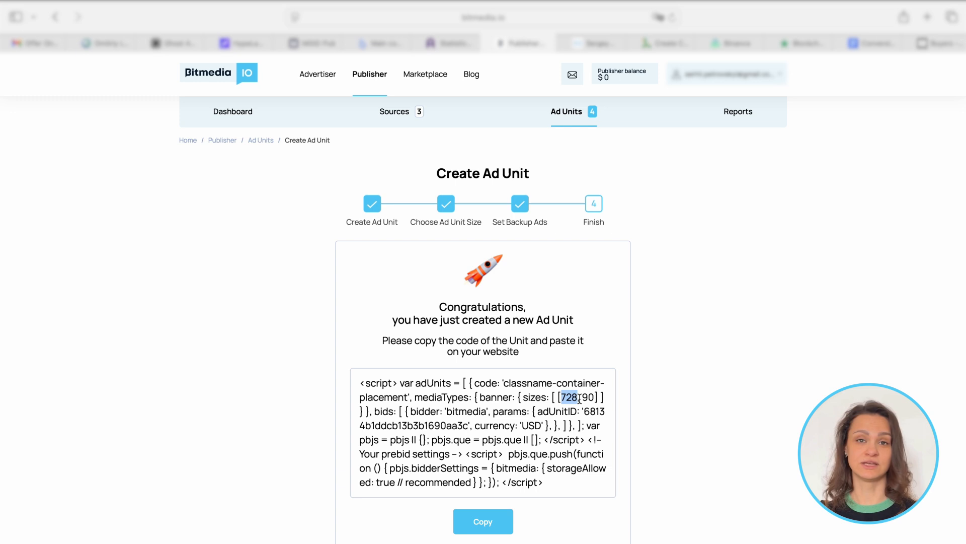
drag(579, 397, 597, 400)
key(super+c)
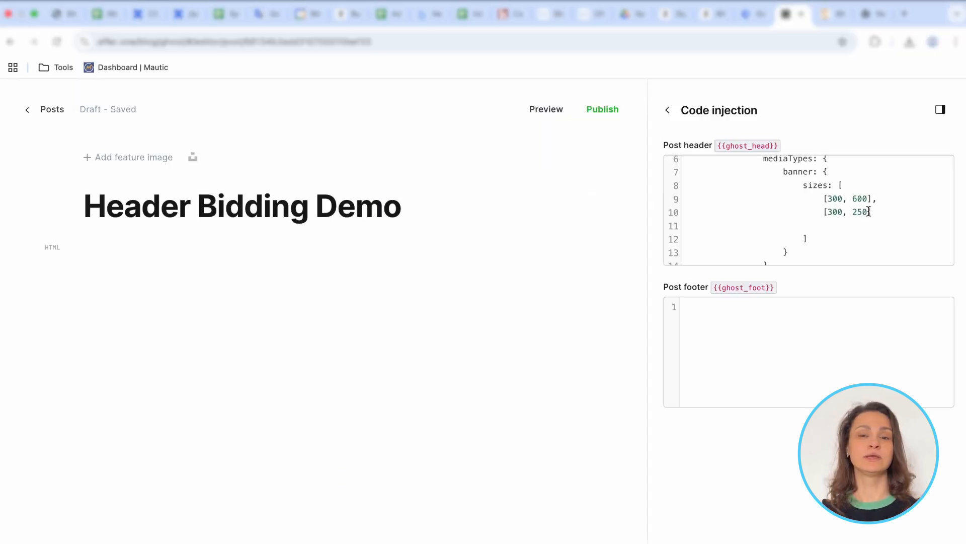
drag(867, 211, 825, 198)
key(super+v)
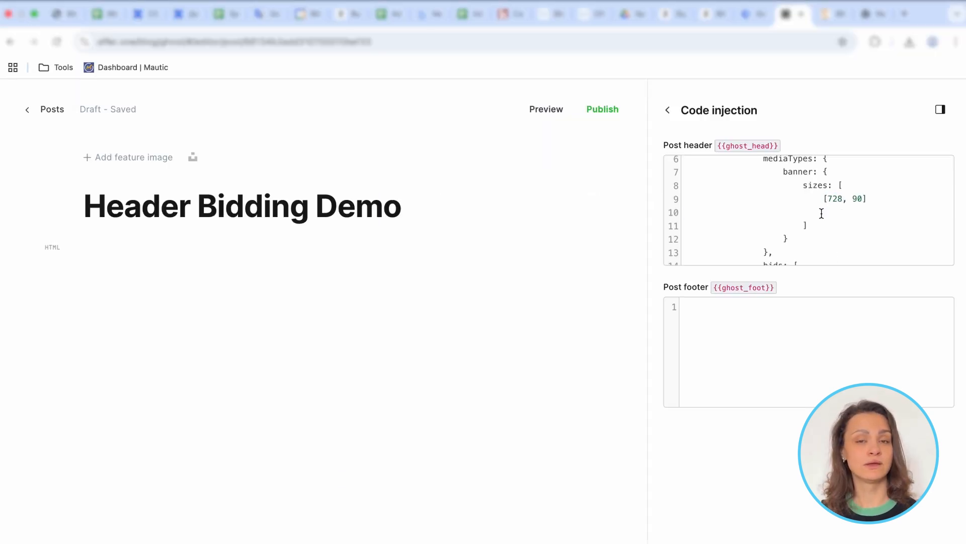
Step: Replace 'exampleAdUnitID' in the bitmedia bidder parameters with the adUnitID copied from the newly created Bitmedia ad unit's code
scroll(822, 217, down, 3)
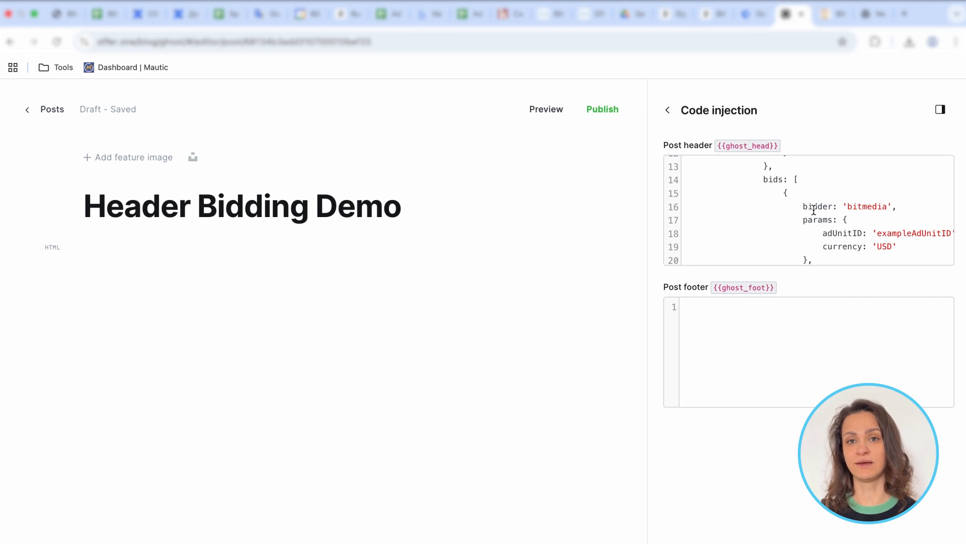
double_click(861, 206)
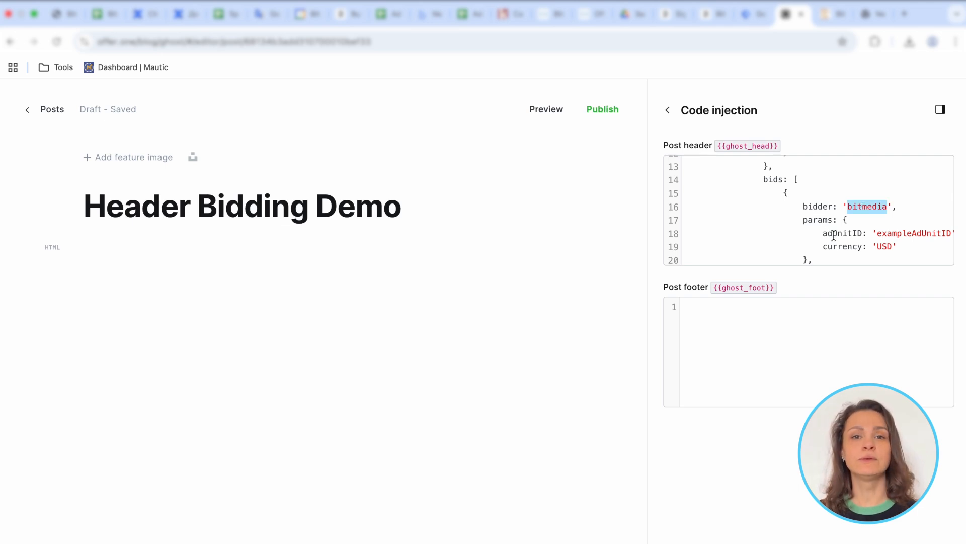
double_click(906, 237)
key(super+Tab)
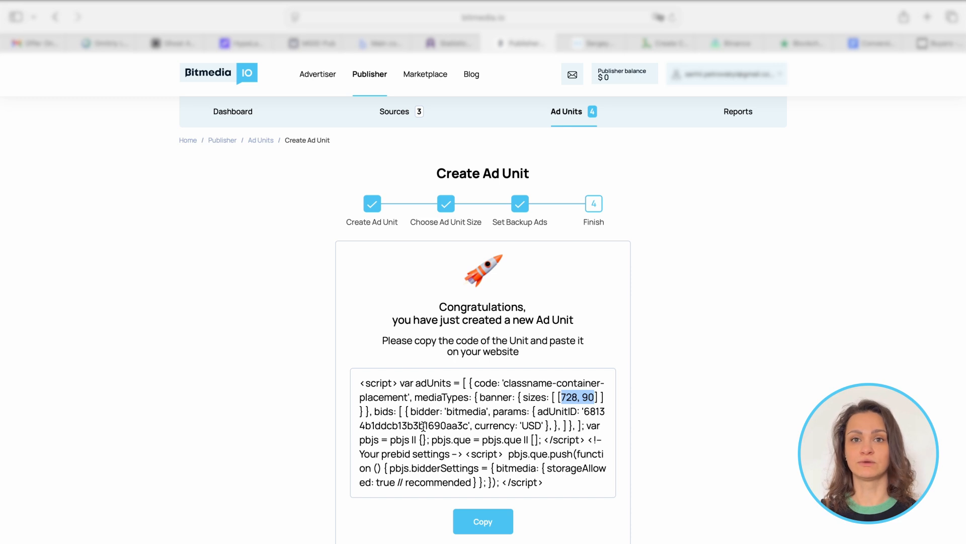
click(548, 413)
double_click(549, 412)
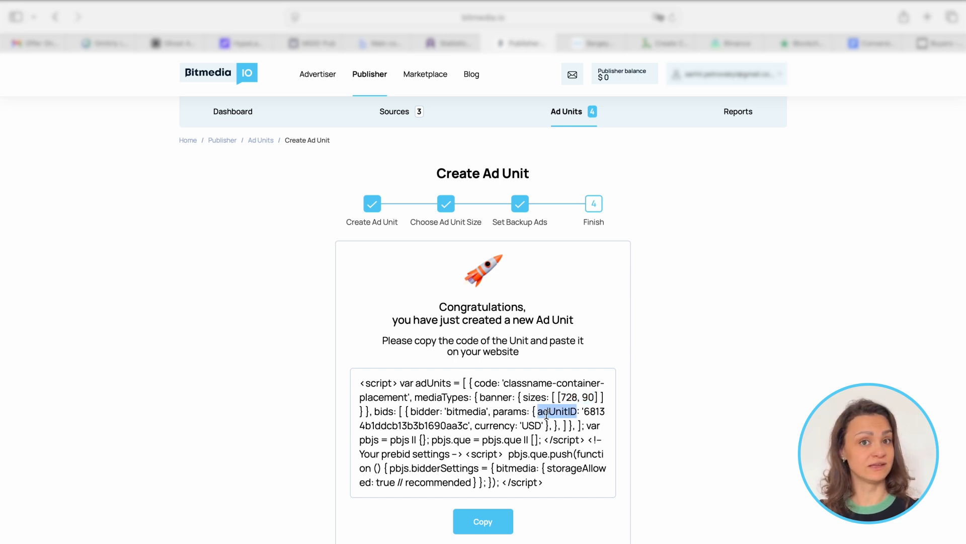
double_click(446, 426)
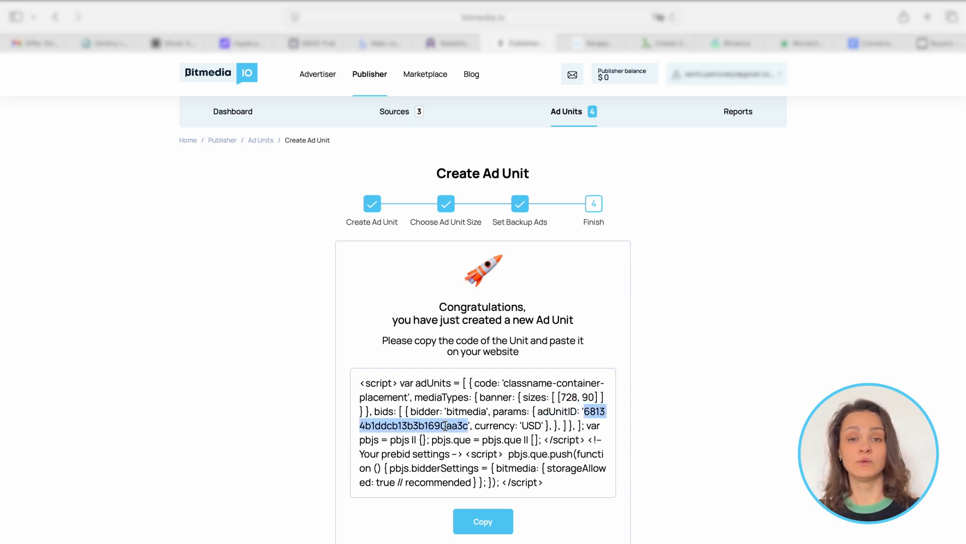
key(super+c)
key(super+Tab)
key(super+v)
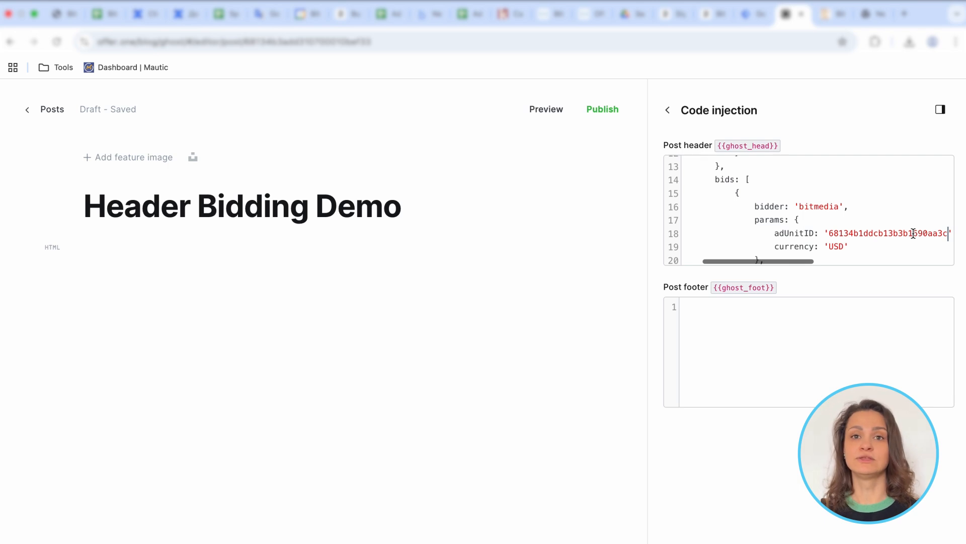
Step: Delete the second ad unit, 'test-div2', from the adUnits array in the post header code
scroll(794, 237, down, 1)
scroll(785, 234, down, 5)
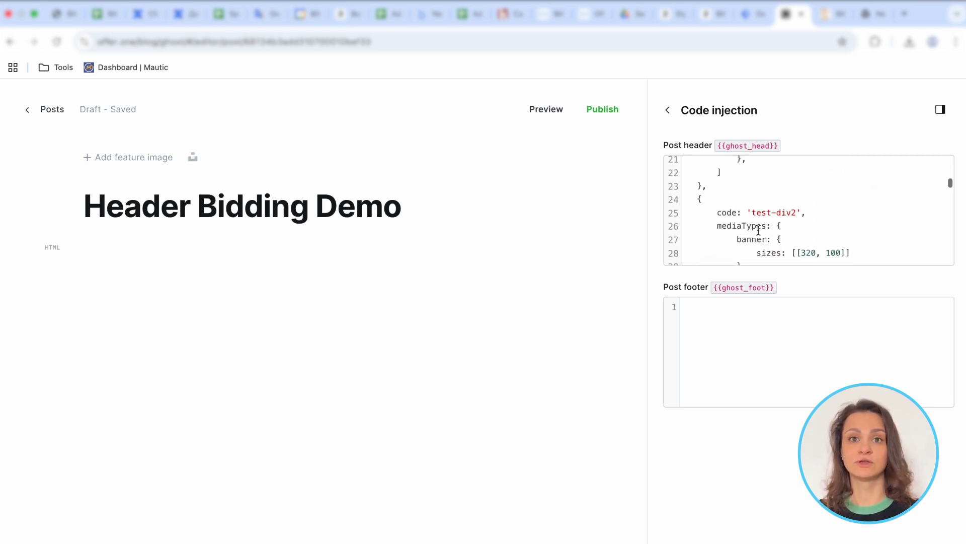
drag(703, 260, 749, 205)
key(ctrl+v)
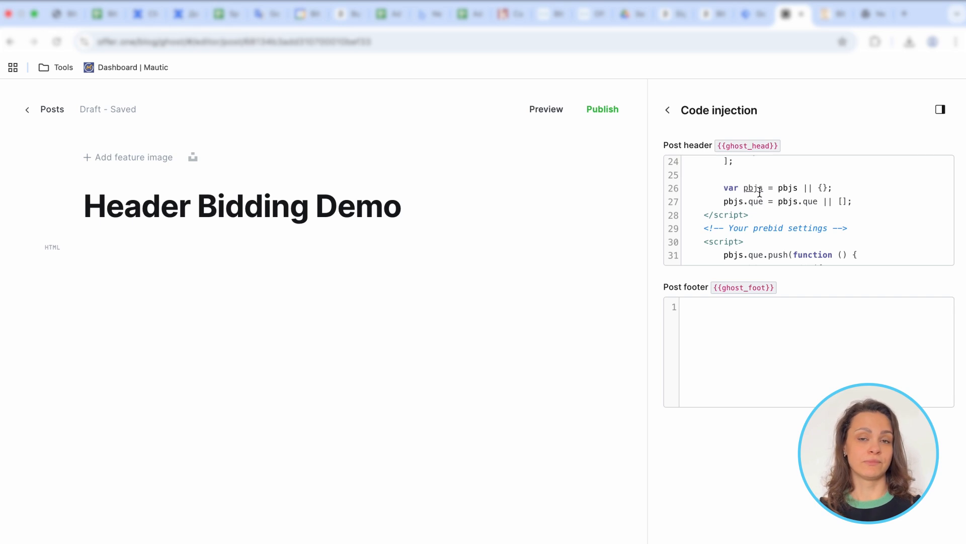
Step: Set the requestBids timeout at the end of the post header code to 200
scroll(762, 213, down, 10)
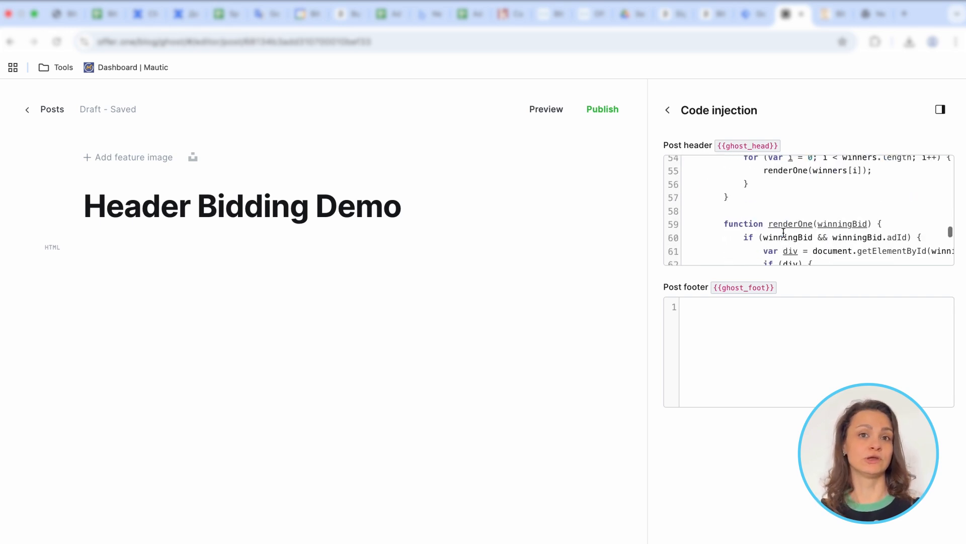
scroll(784, 232, down, 7)
double_click(796, 198)
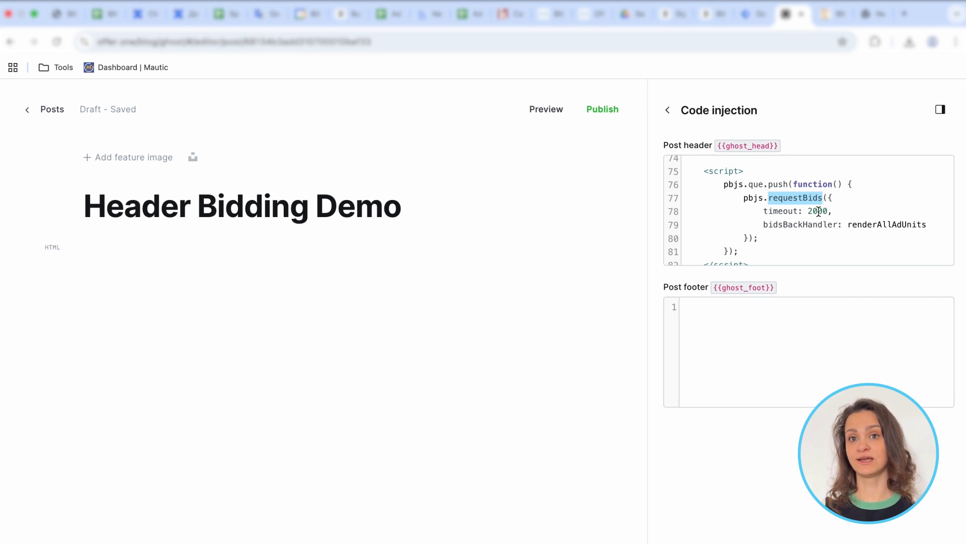
click(818, 211)
key(BackSpace)
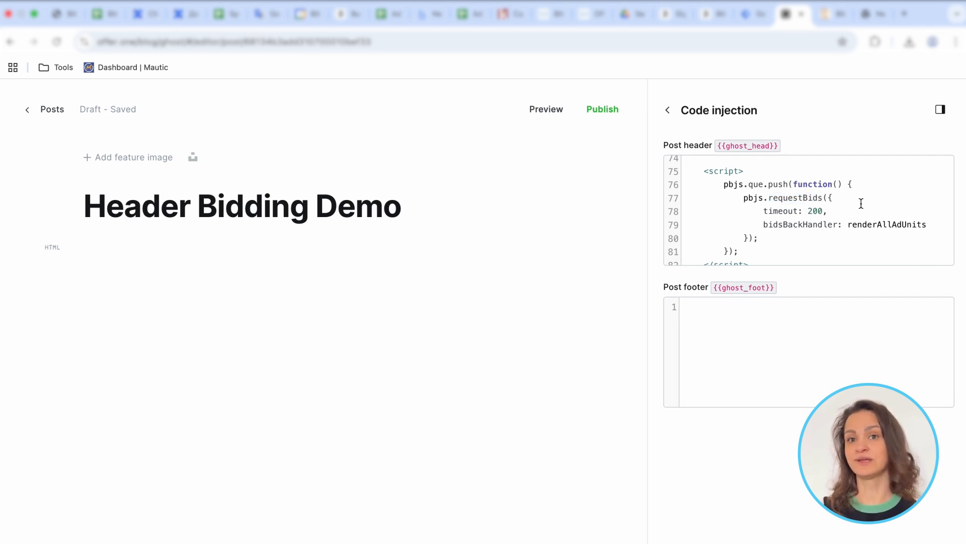
scroll(831, 216, down, 1)
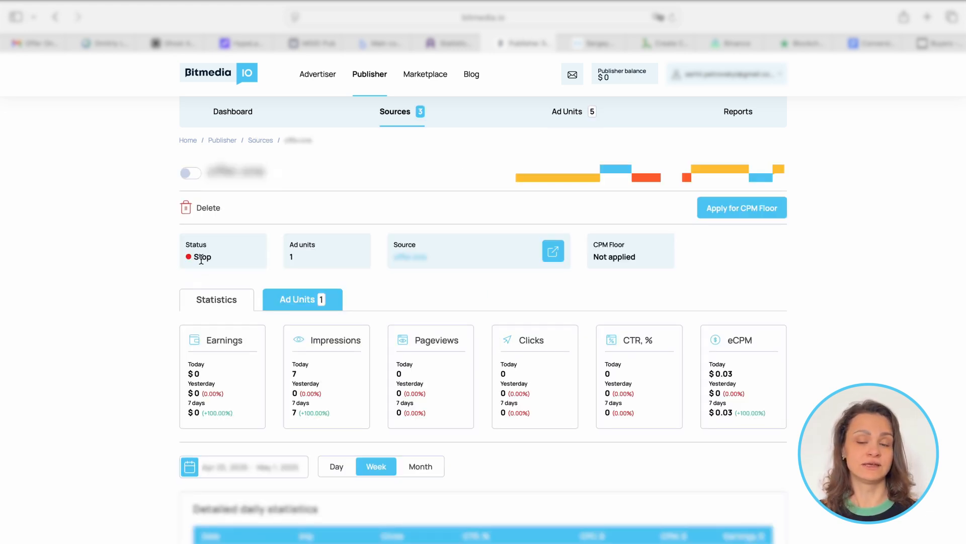
Step: Switch to the website's source page in Bitmedia and activate the stopped source
click(190, 174)
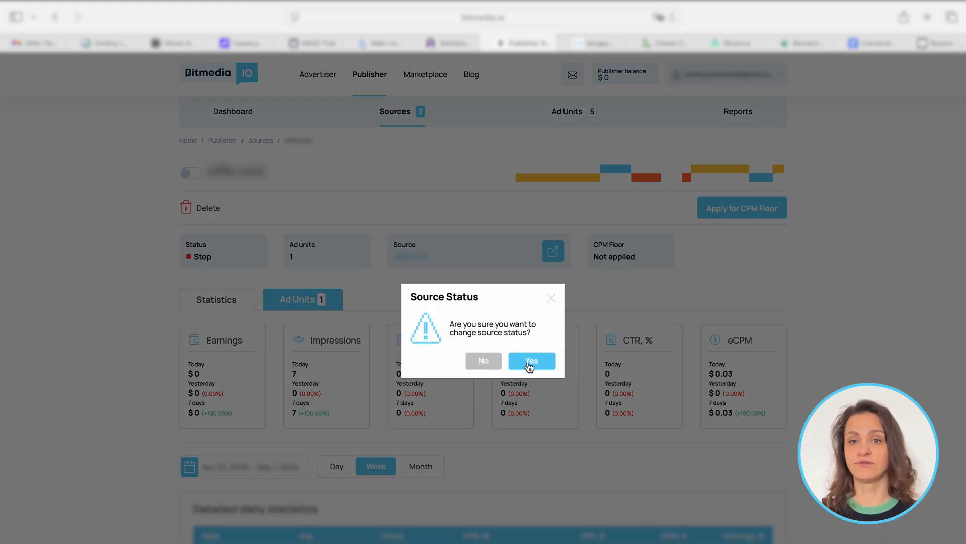
click(529, 366)
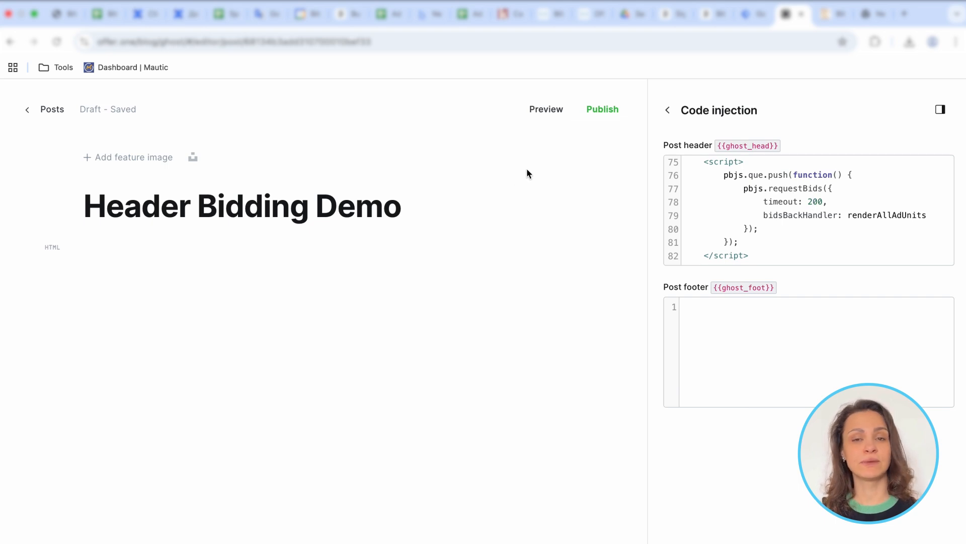
Step: Preview the Header Bidding Demo post in Ghost and open the preview in its own browser tab
click(556, 111)
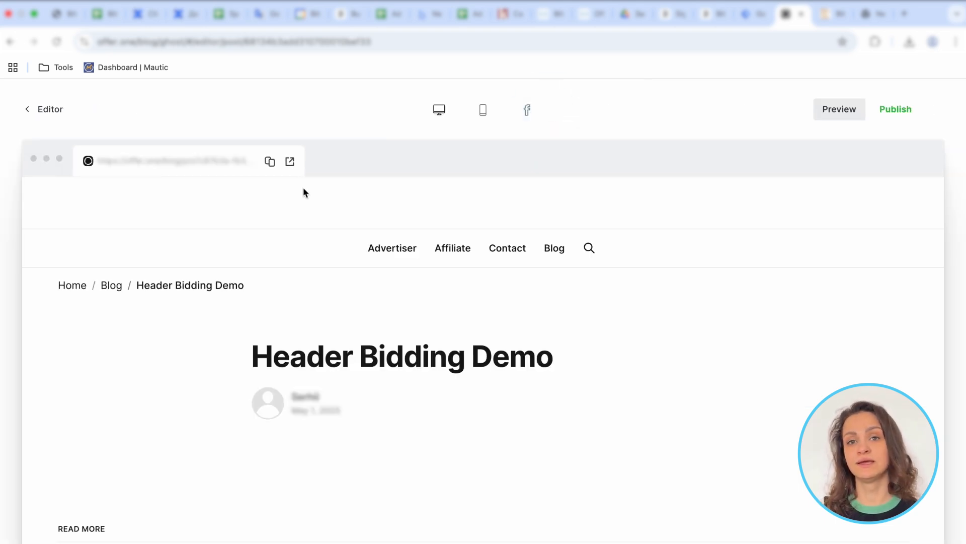
click(290, 162)
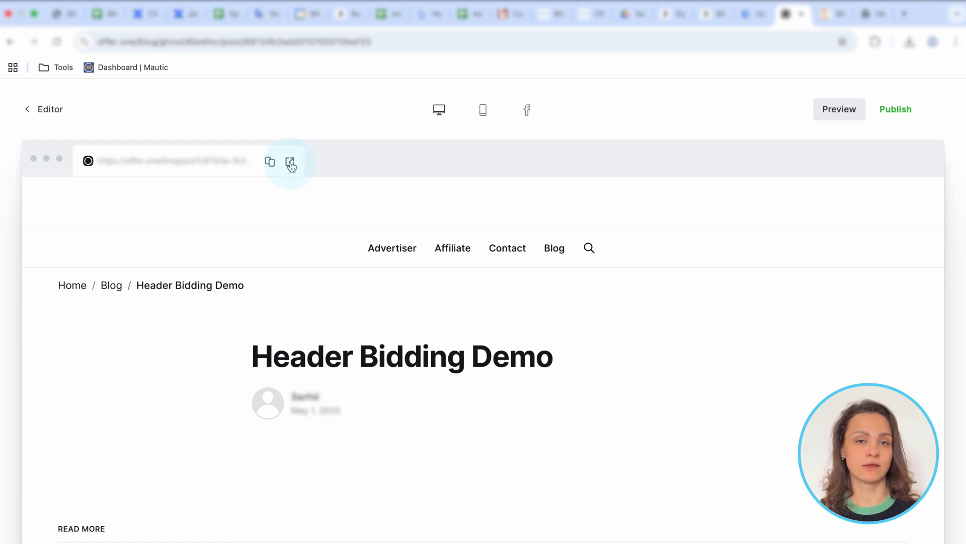